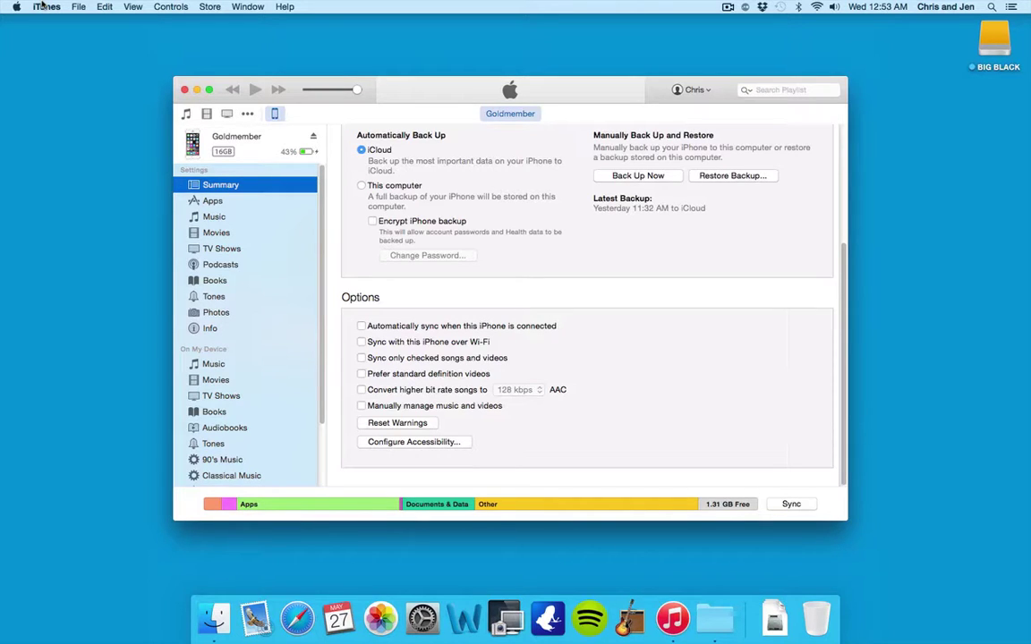
# Step: Check the iTunes version information, then close it
pyautogui.click(42, 7)
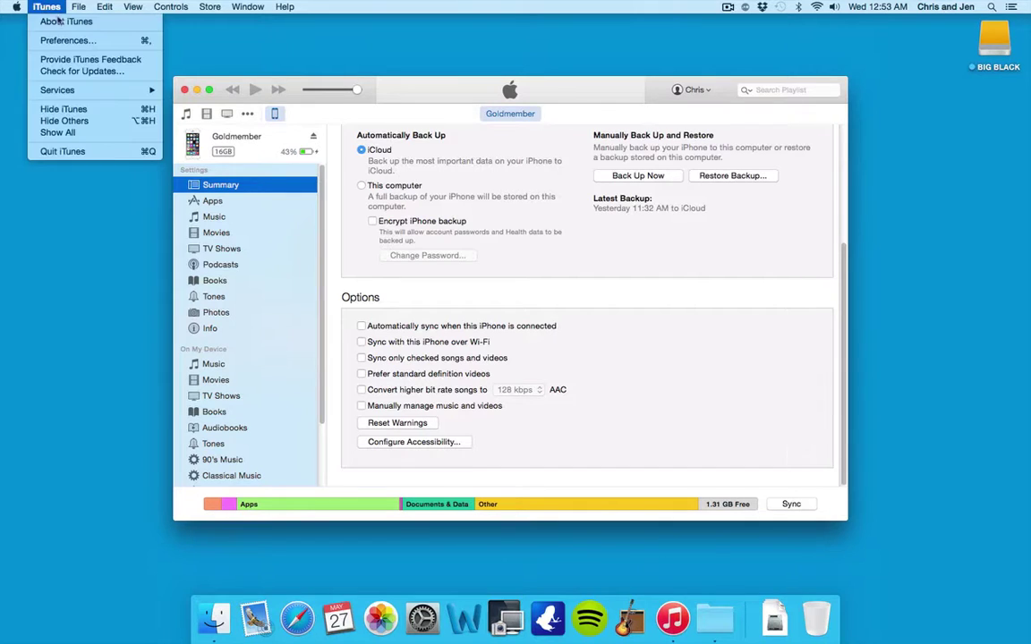
pyautogui.click(55, 20)
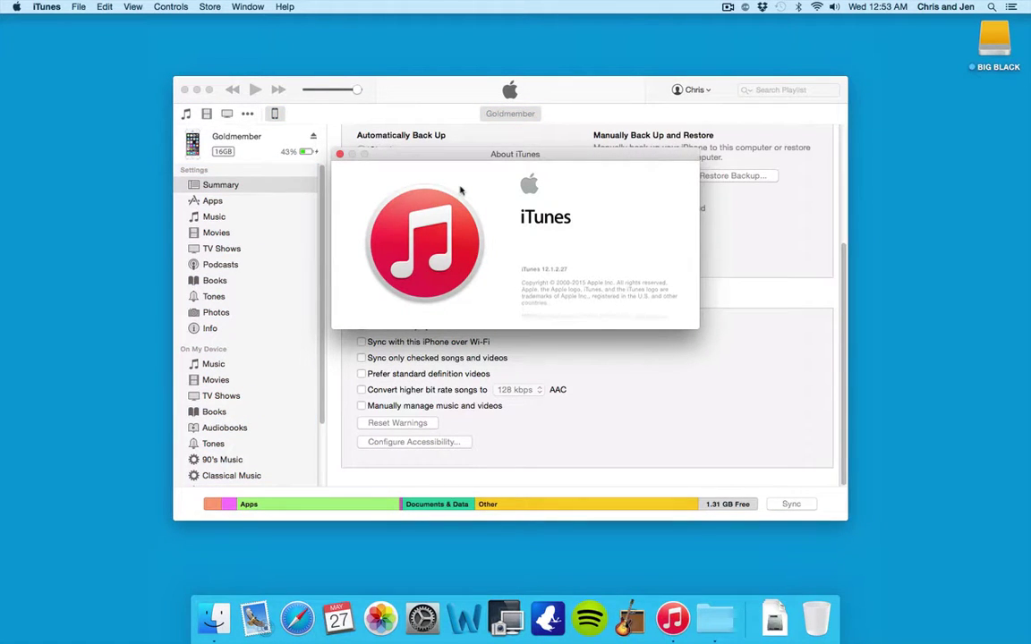
pyautogui.click(340, 156)
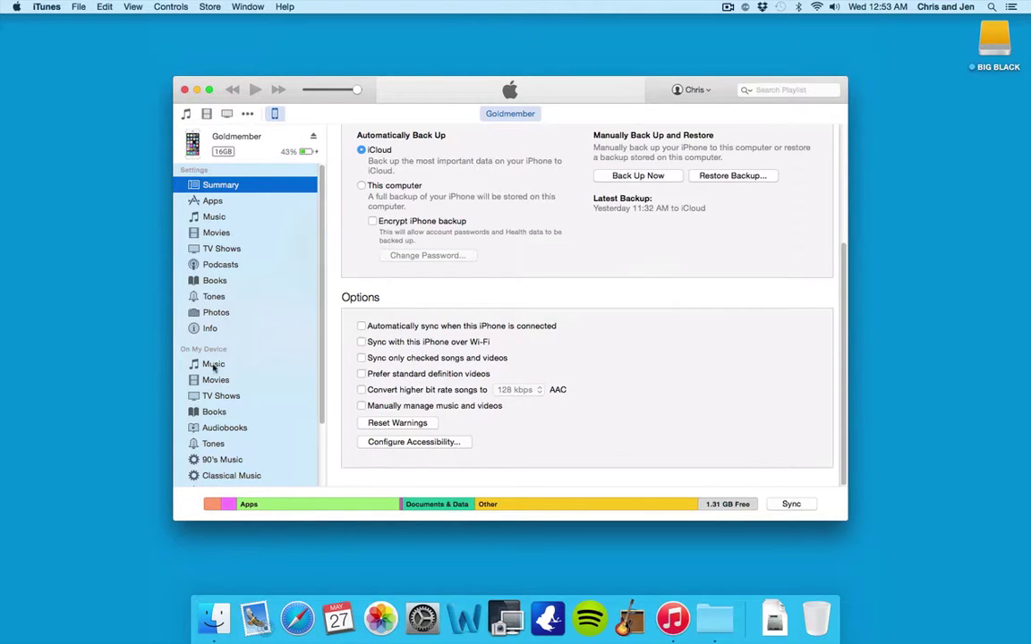
# Step: Enable manual music and video management, apply with Erase and Sync, and confirm the iPhone's Music list is empty
pyautogui.click(213, 364)
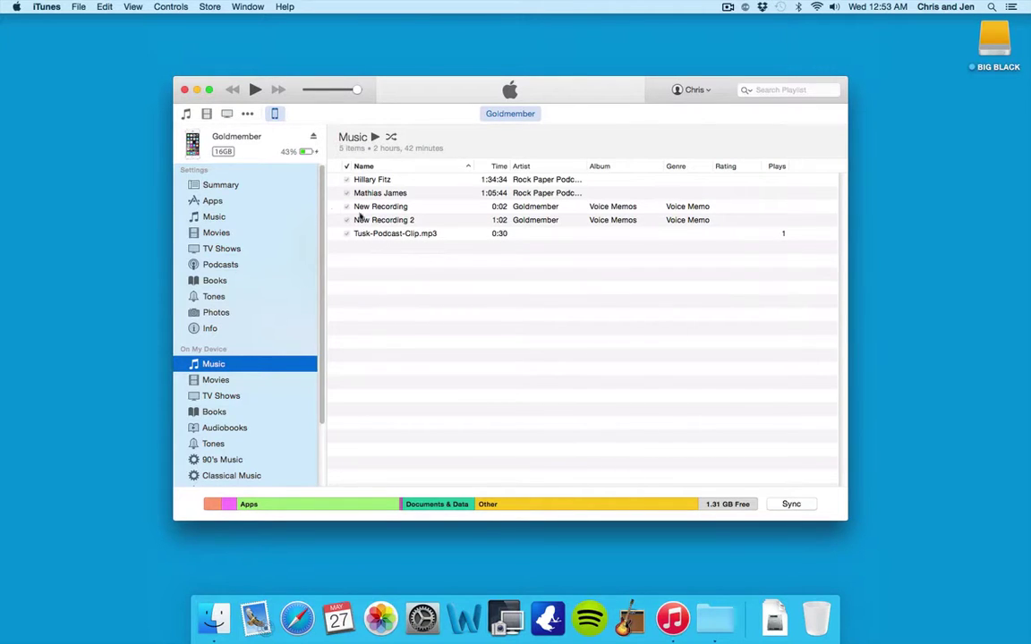
pyautogui.click(207, 183)
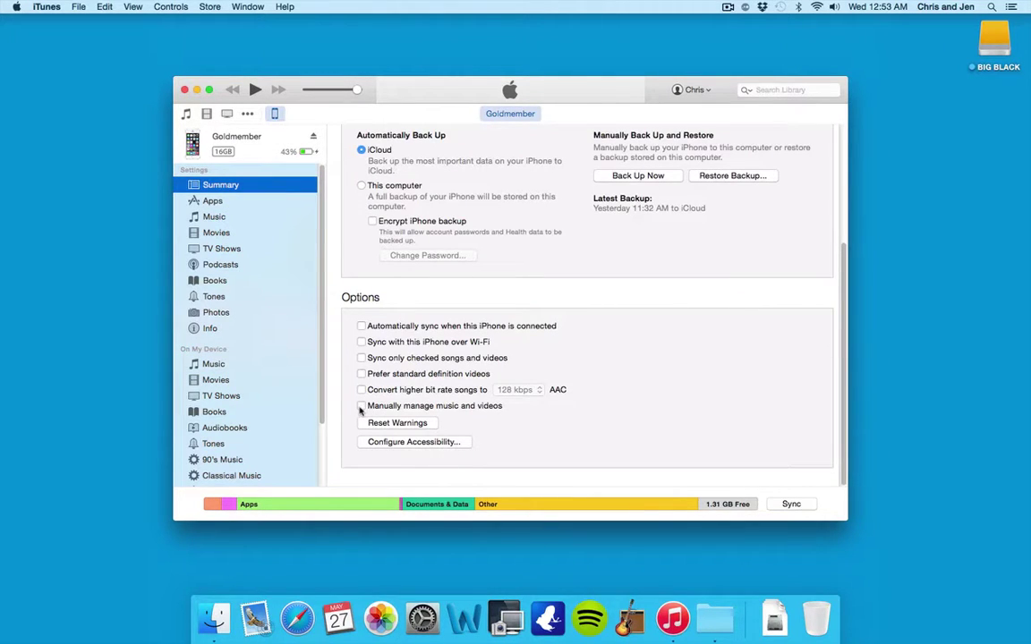
pyautogui.click(361, 406)
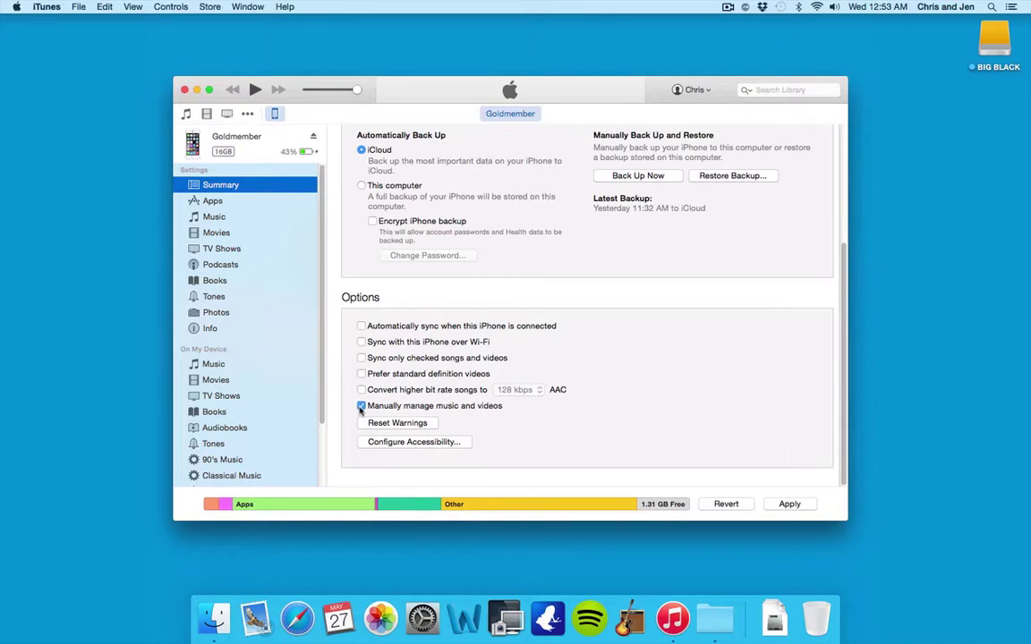
pyautogui.click(789, 505)
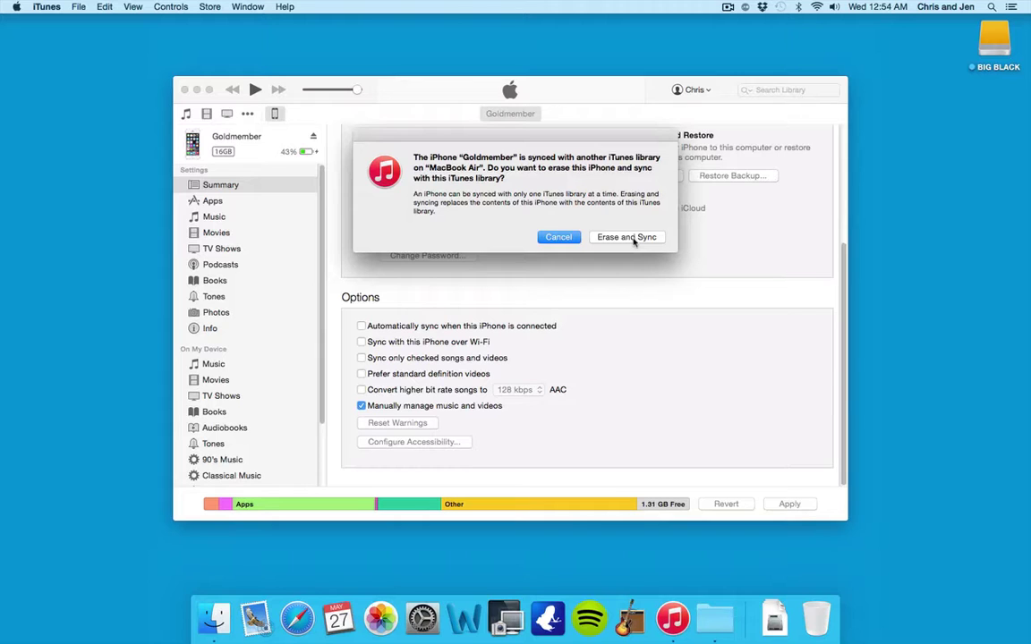
pyautogui.click(633, 238)
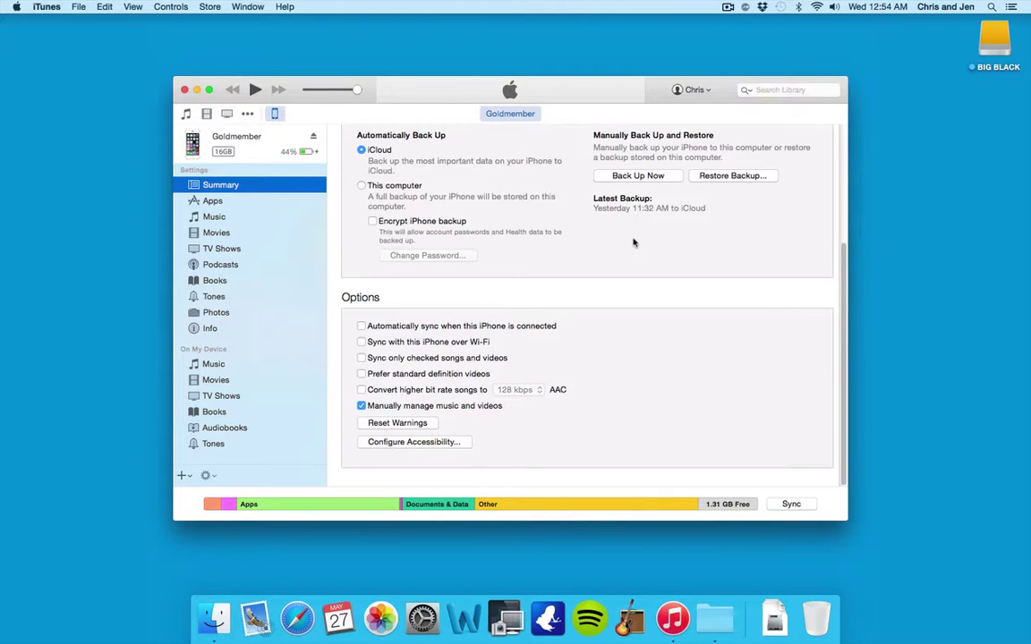
pyautogui.click(213, 365)
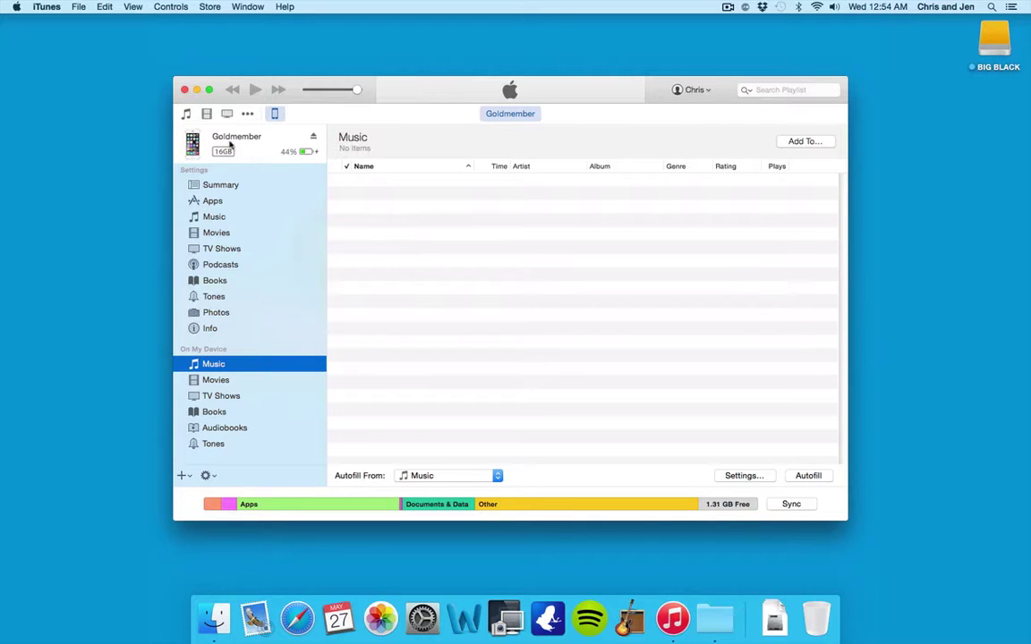
# Step: Copy Frank Sinatra's Mood Indigo and Can't We Be Friends? from My Music onto the iPhone
pyautogui.click(185, 114)
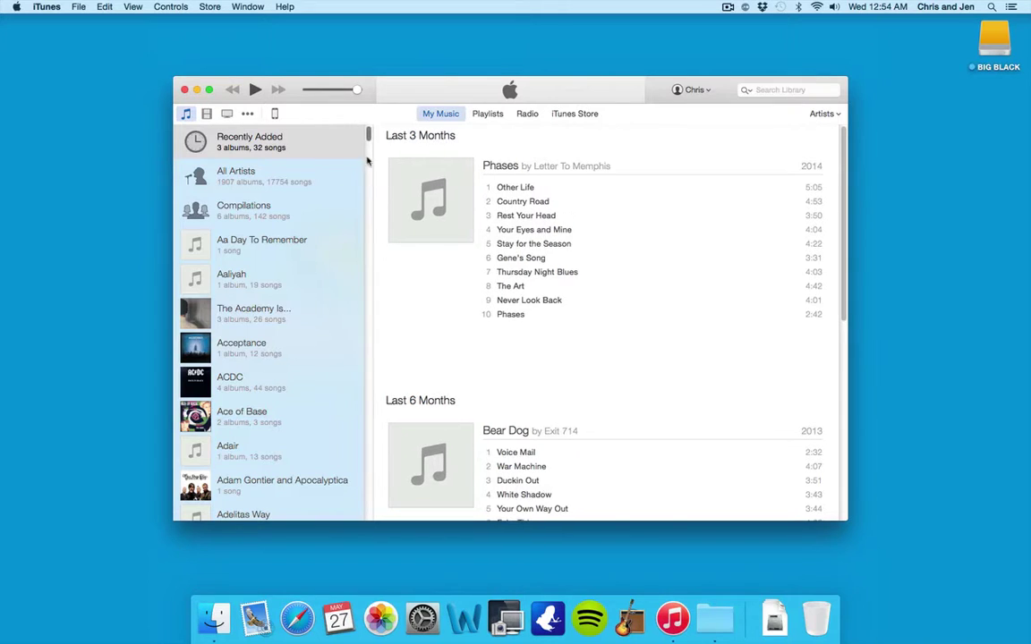
pyautogui.moveTo(365, 134); pyautogui.dragTo(374, 271)
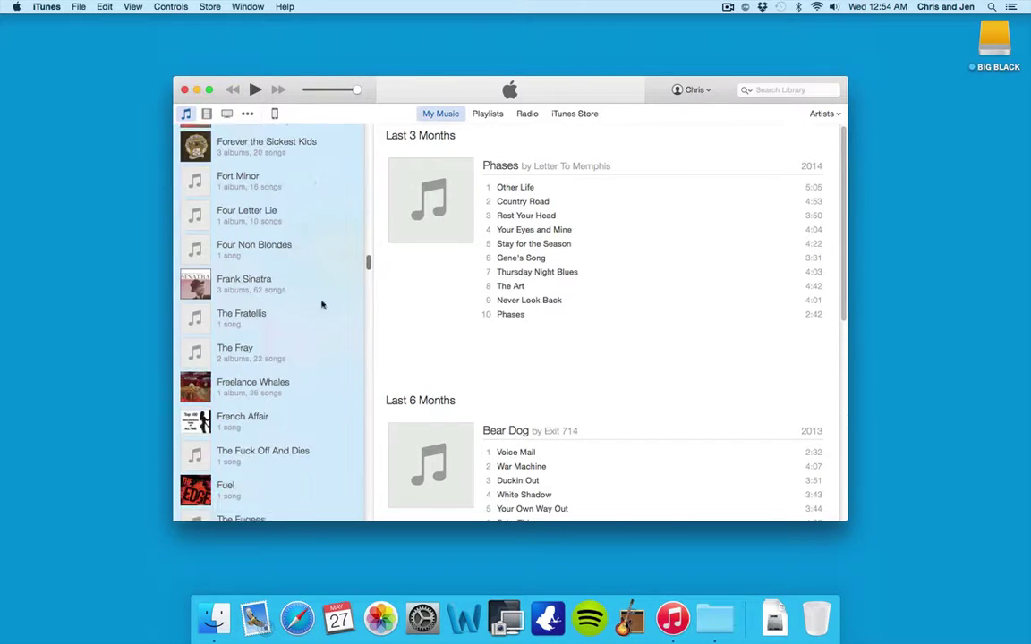
pyautogui.click(257, 293)
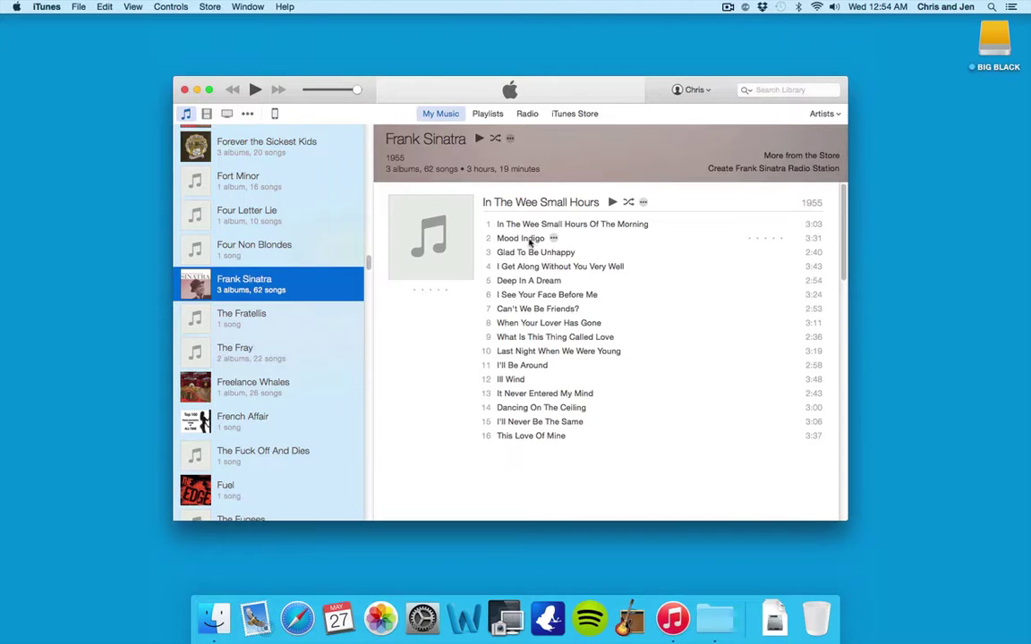
pyautogui.moveTo(530, 241)
pyautogui.mouseDown()
pyautogui.moveTo(275, 116)
pyautogui.moveTo(214, 146)
pyautogui.mouseUp()
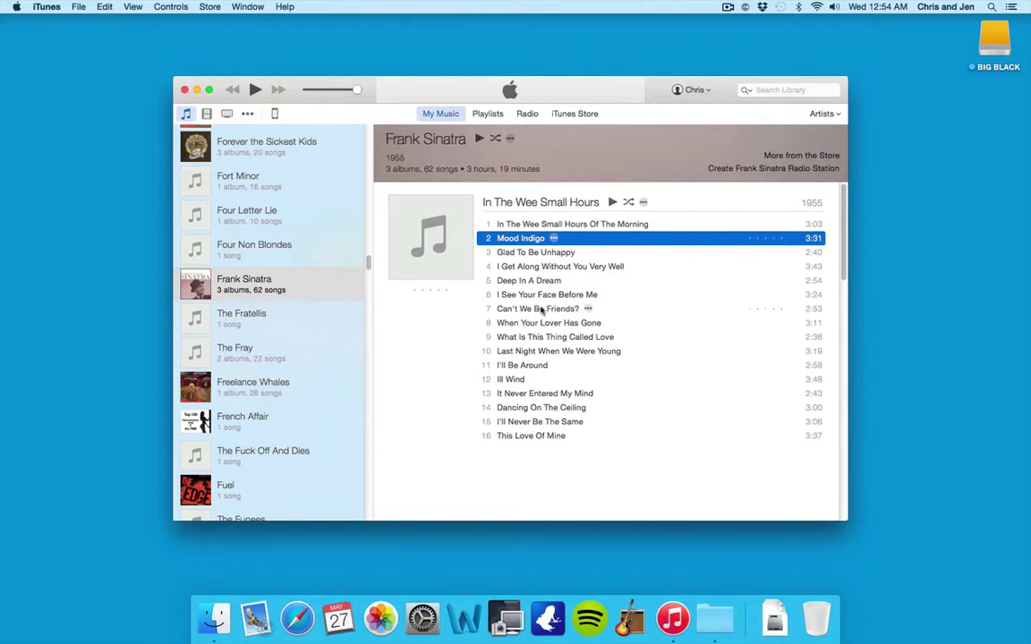
pyautogui.moveTo(539, 309)
pyautogui.mouseDown()
pyautogui.moveTo(379, 181)
pyautogui.moveTo(271, 120)
pyautogui.moveTo(243, 146)
pyautogui.mouseUp()
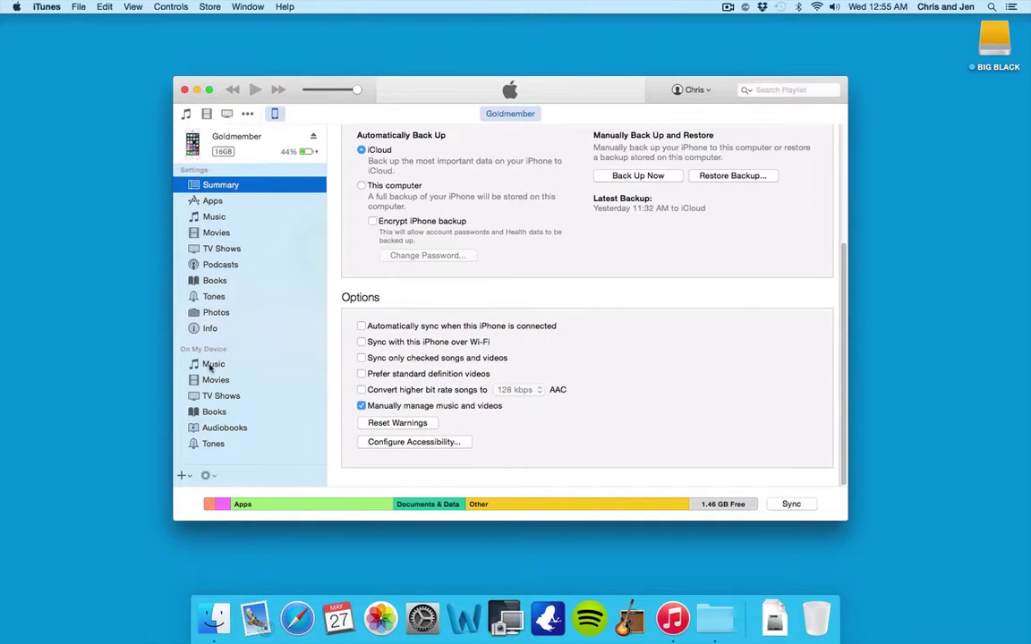
# Step: Delete Can't We Be Friends? from the iPhone's on-device Music list, leaving only Mood Indigo
pyautogui.click(213, 364)
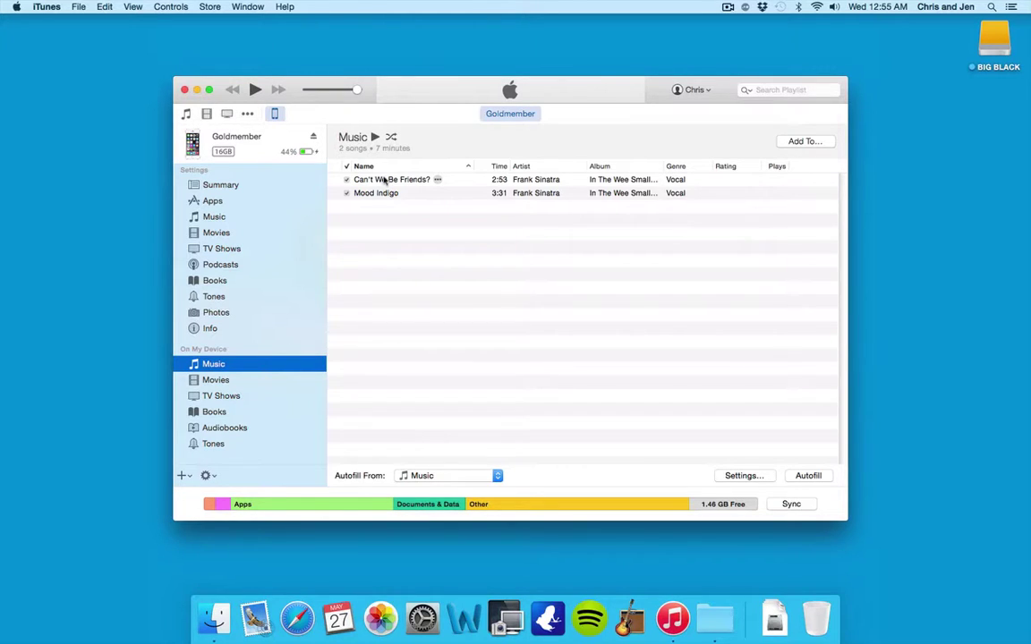
pyautogui.click(384, 179)
pyautogui.rightClick(385, 179)
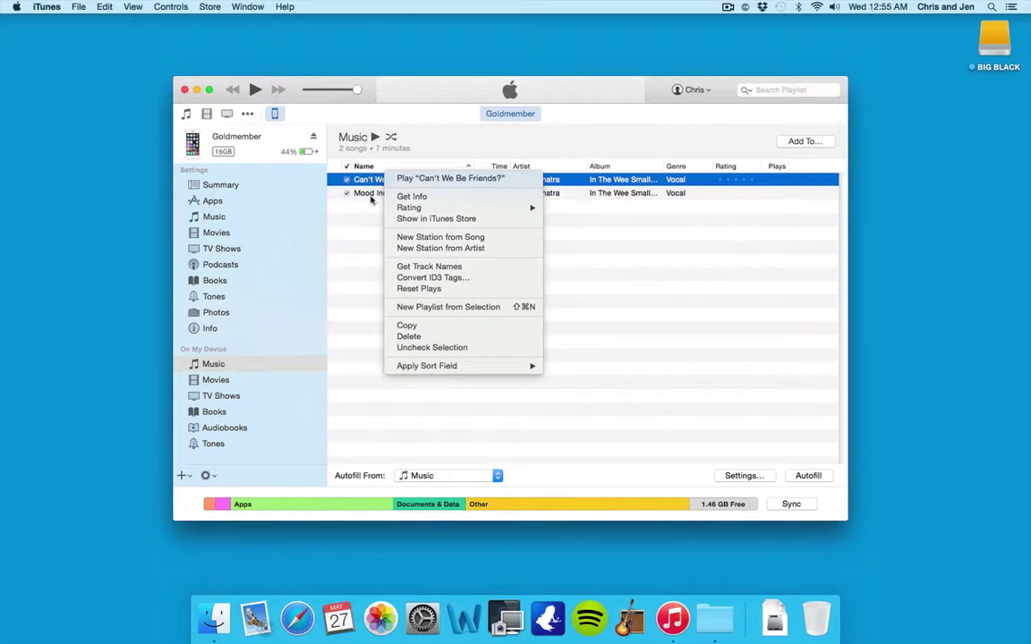
pyautogui.click(370, 181)
pyautogui.rightClick(369, 180)
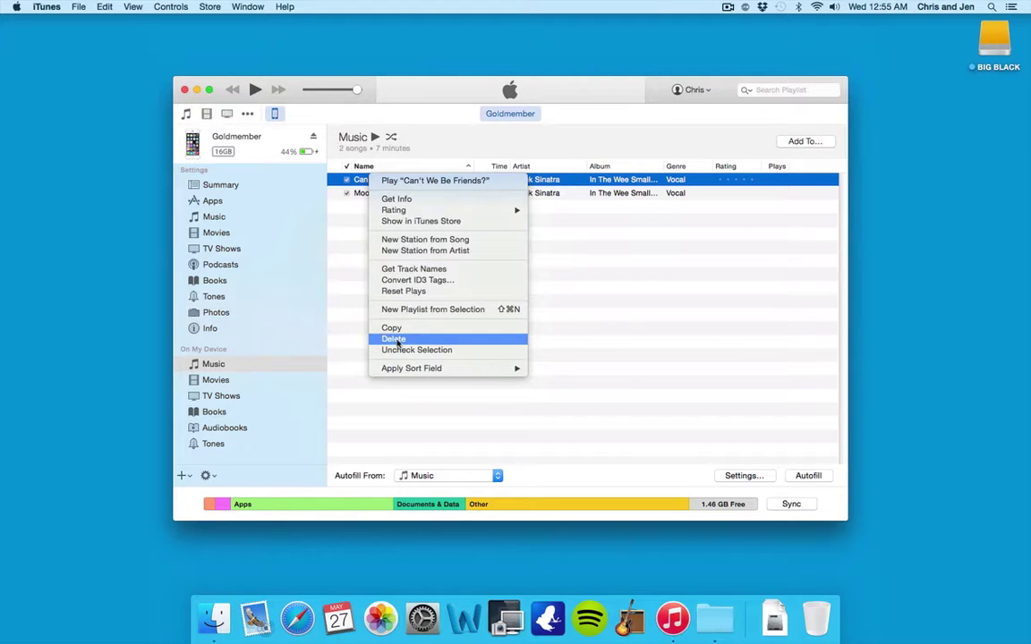
pyautogui.click(369, 180)
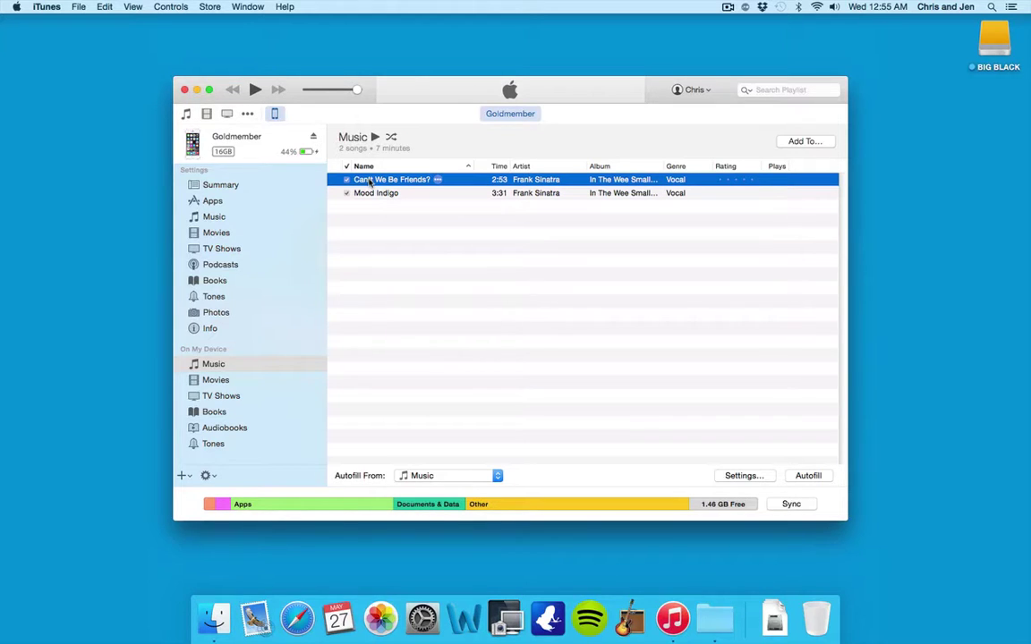
pyautogui.press('BackSpace')
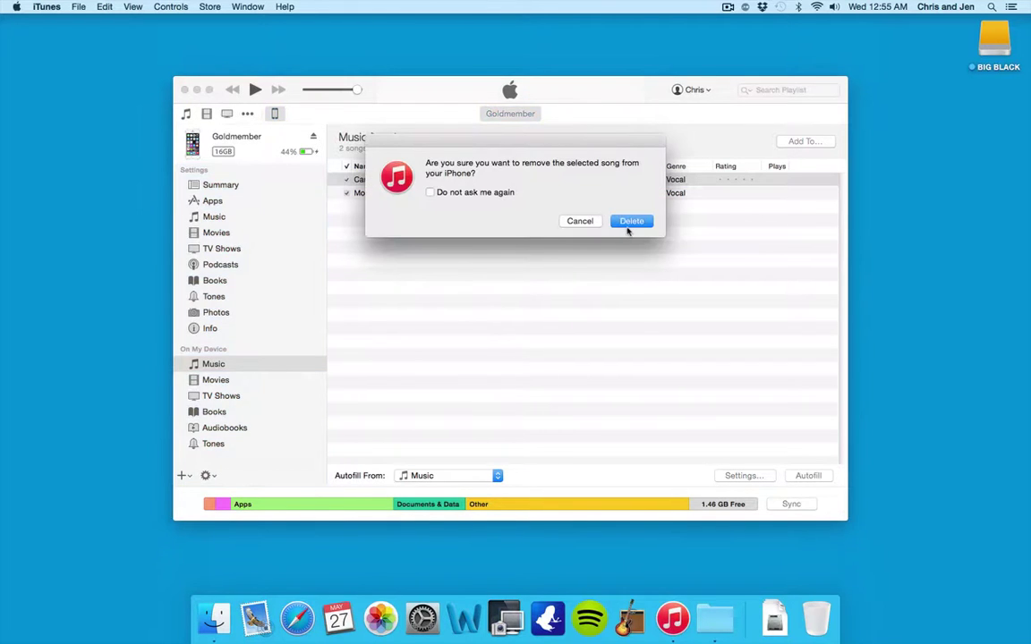
pyautogui.click(632, 222)
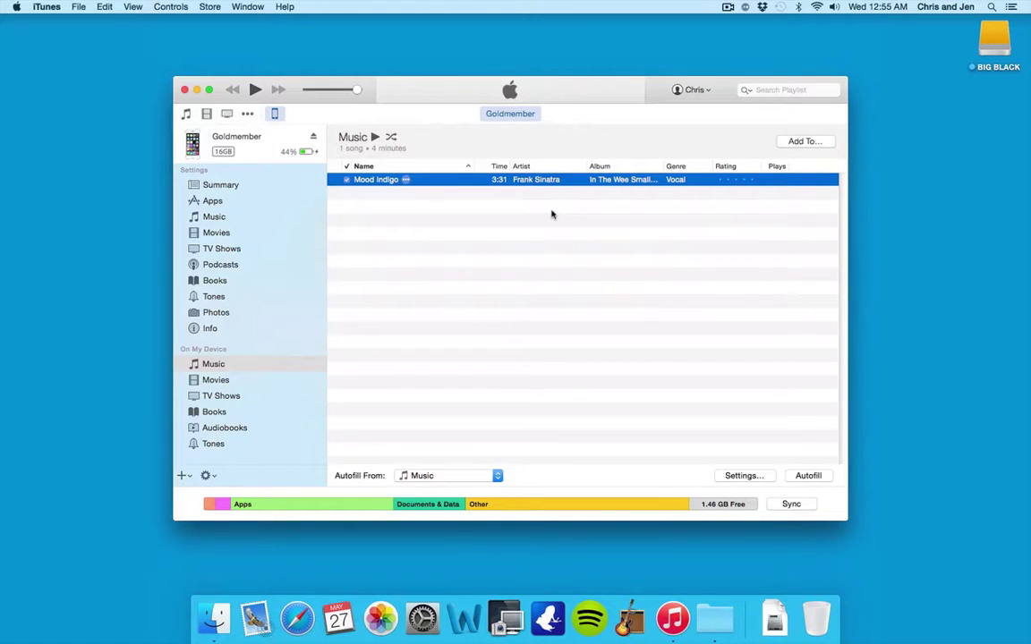
# Step: Copy the movie Hanging With Tippin from the Movies library onto the iPhone Goldmember
pyautogui.click(205, 114)
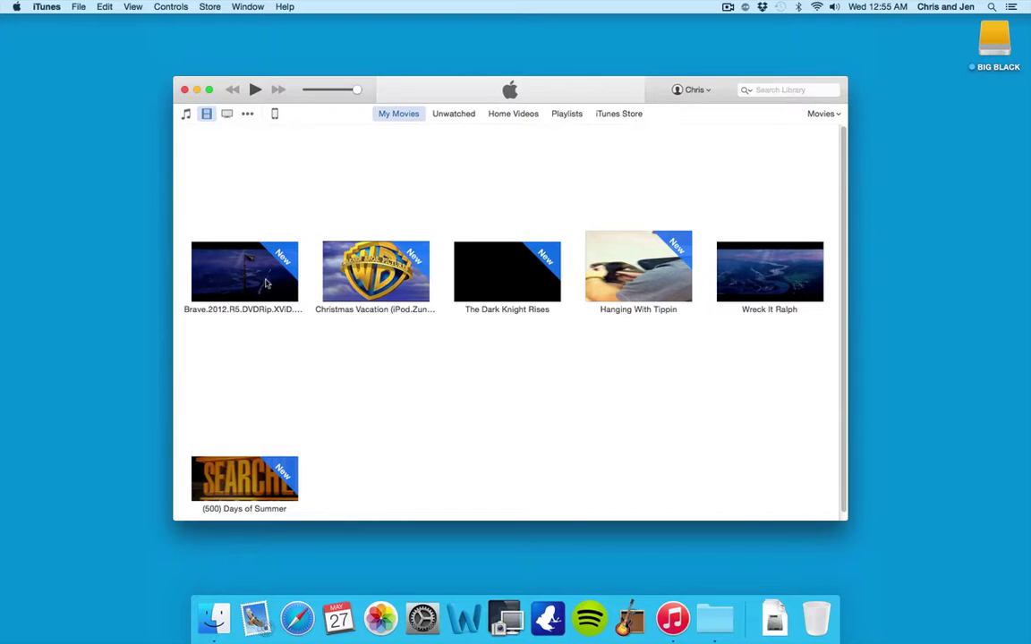
pyautogui.moveTo(590, 249)
pyautogui.mouseDown()
pyautogui.moveTo(382, 171)
pyautogui.moveTo(234, 148)
pyautogui.mouseUp()
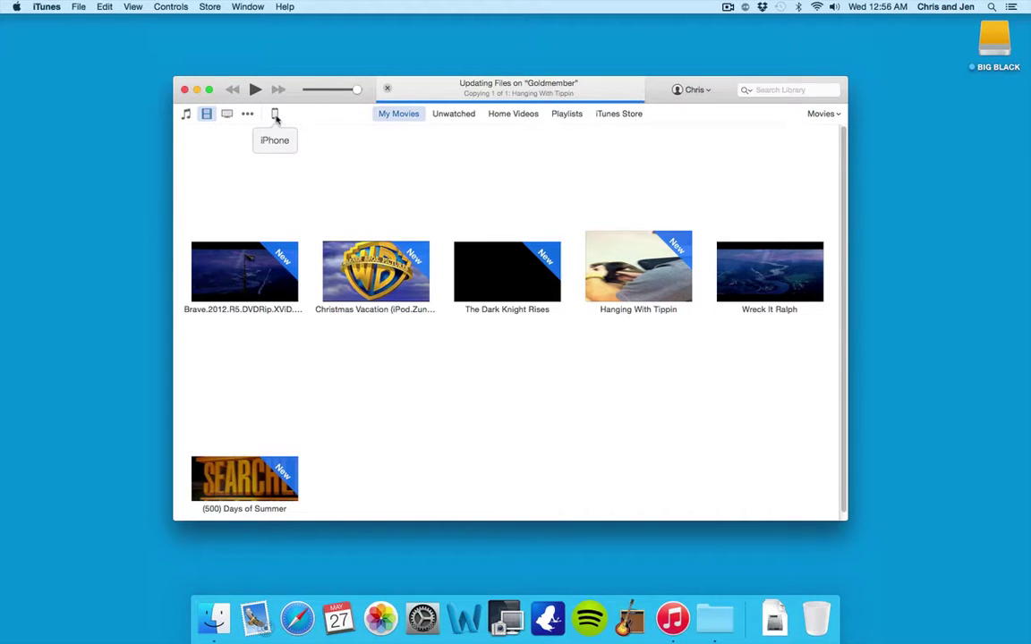
# Step: Show the iPhone's on-device Movies list to verify Hanging With Tippin (5:40) is there
pyautogui.click(276, 115)
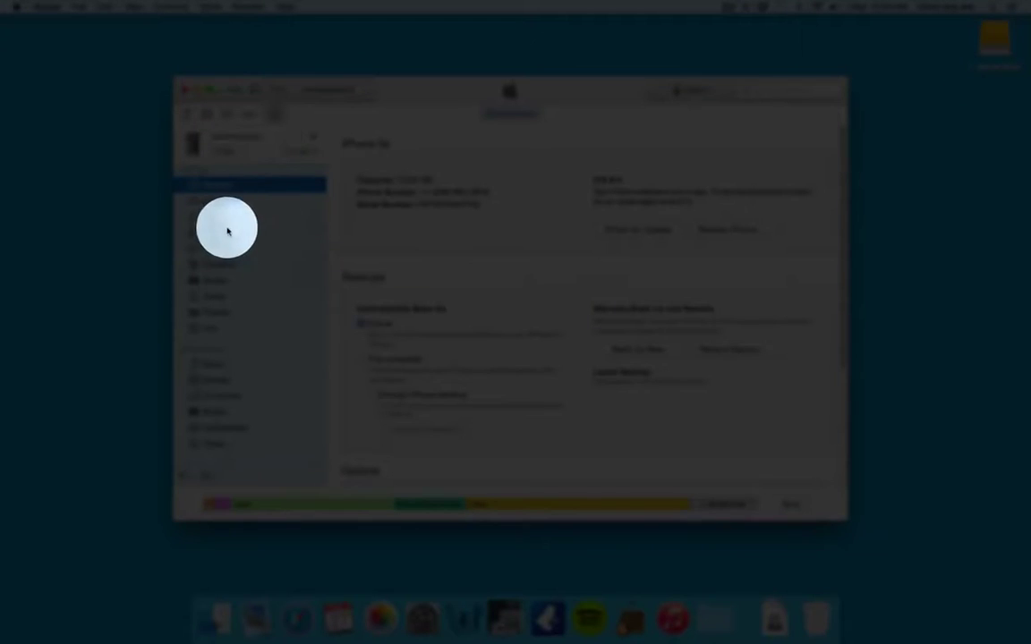
pyautogui.click(220, 383)
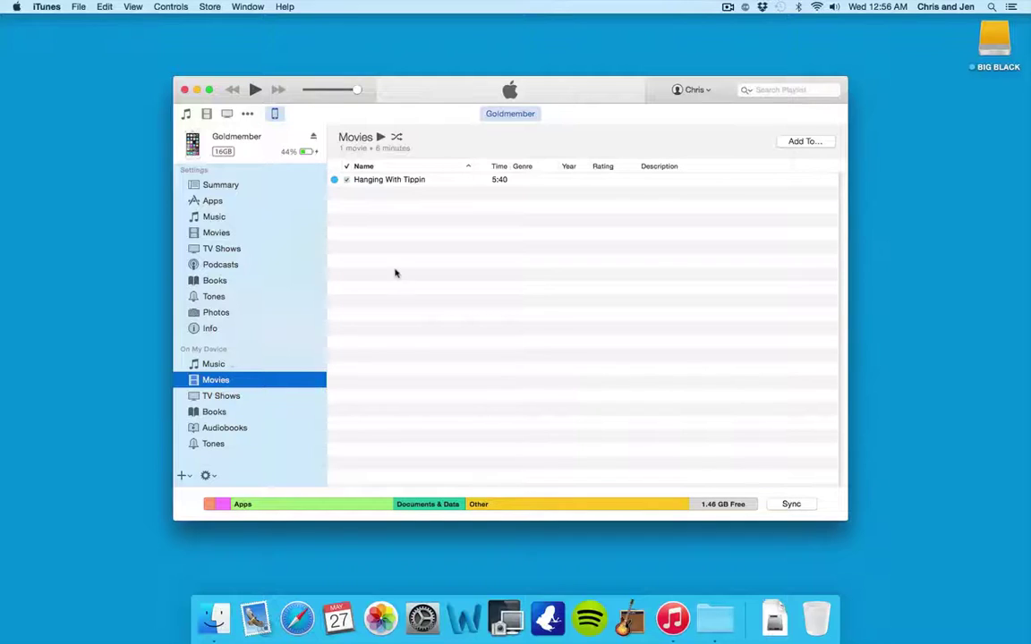